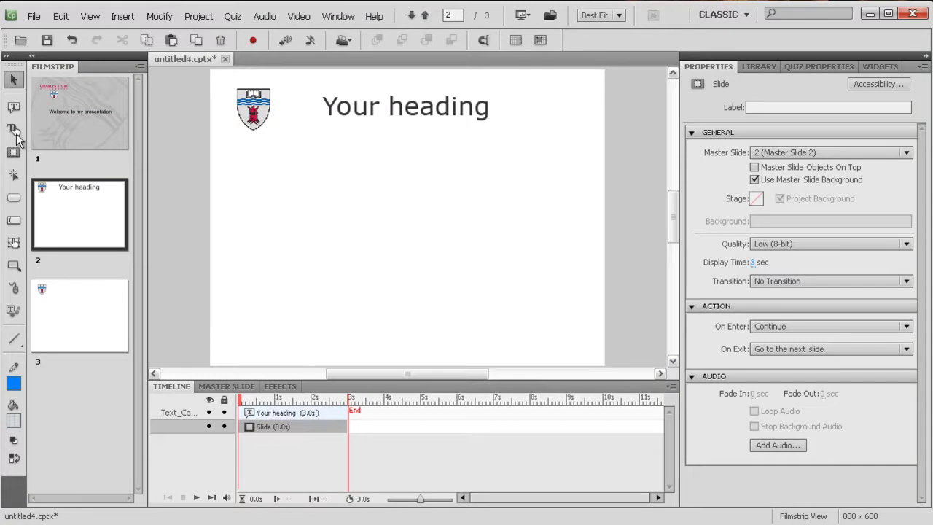
# Step: Insert a text caption reading 'Hello this is a text caption' and drag it beneath the logo
pyautogui.click(13, 107)
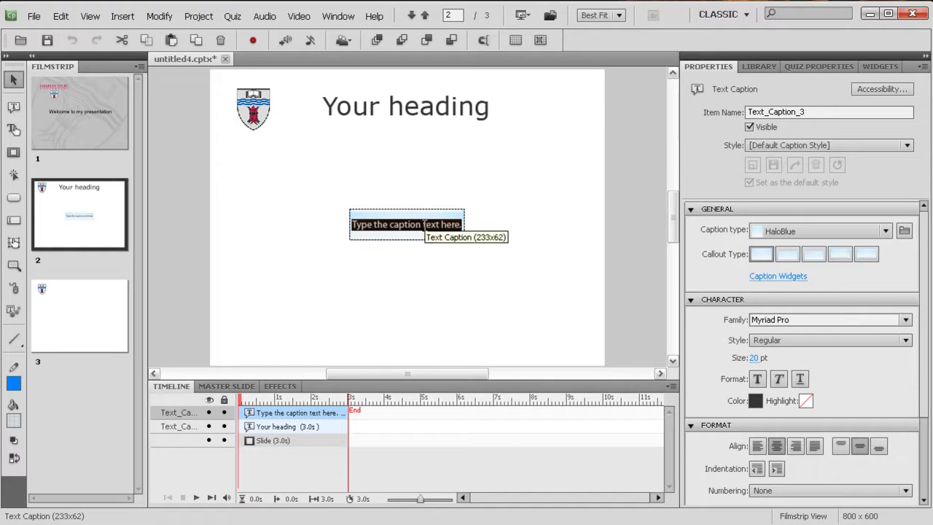
pyautogui.write('Hell')
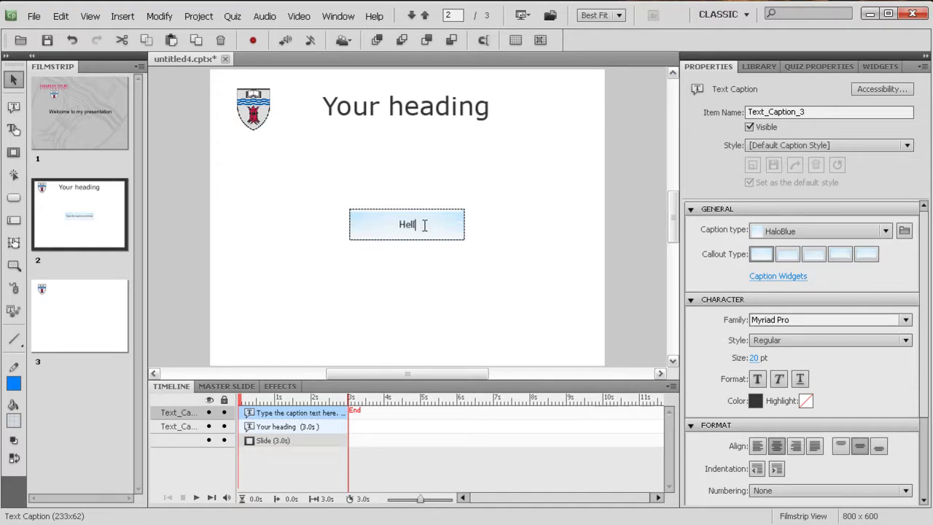
pyautogui.write('o this is a text cap')
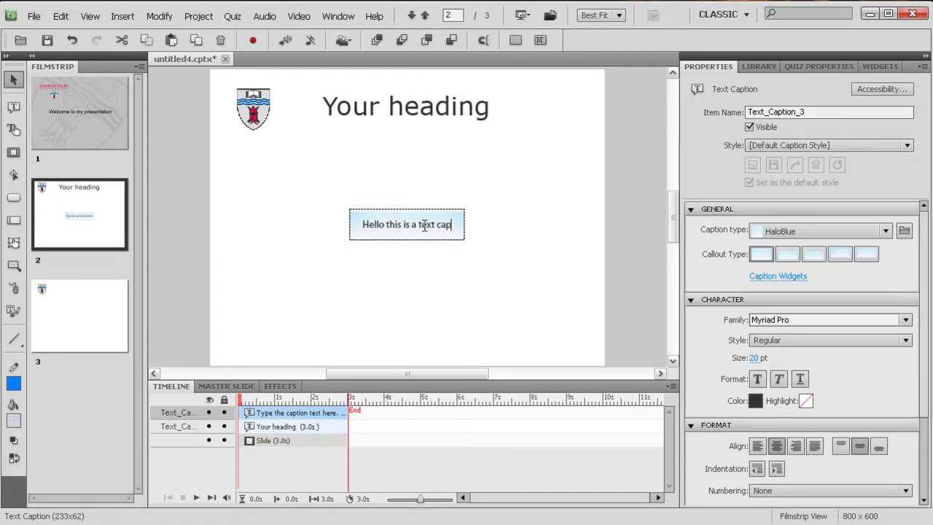
pyautogui.write('tion')
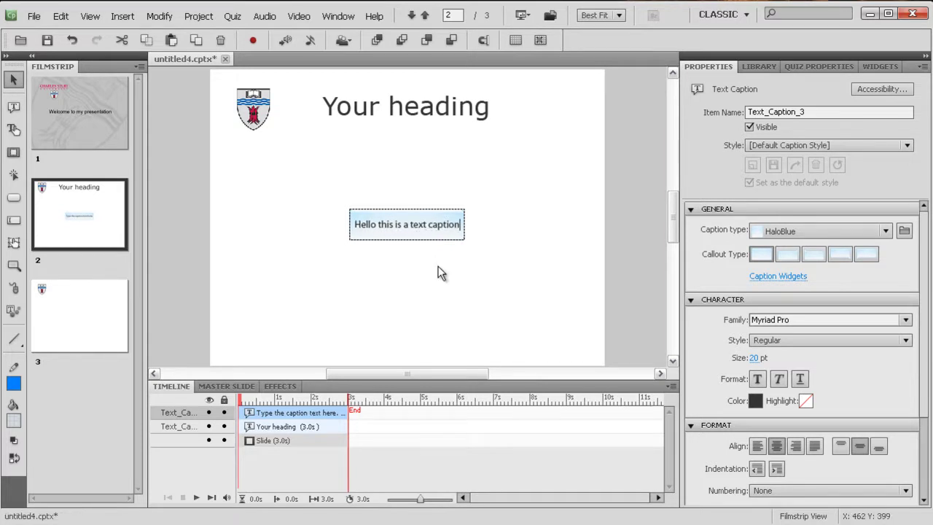
pyautogui.click(438, 266)
pyautogui.moveTo(427, 229); pyautogui.dragTo(322, 184)
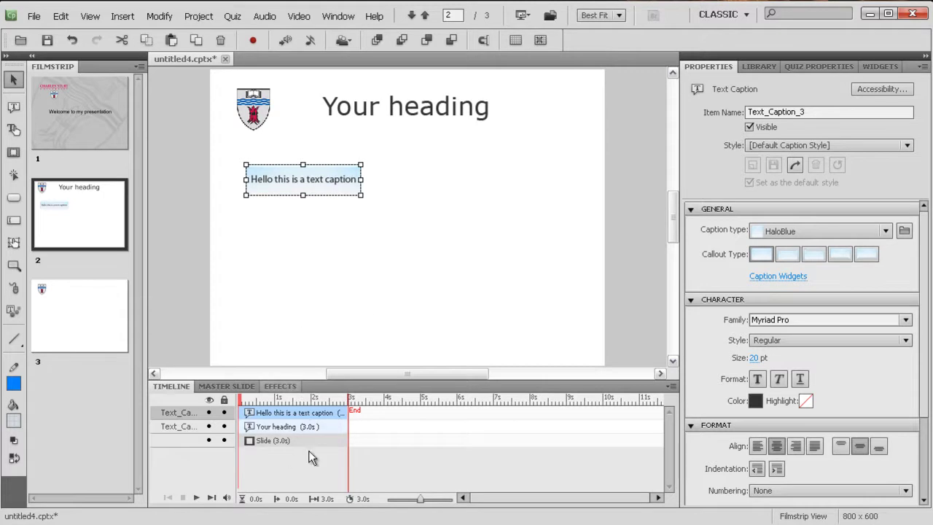
# Step: Insert a Pastel Green caption and replace its placeholder with 'This is caption two'
pyautogui.click(13, 106)
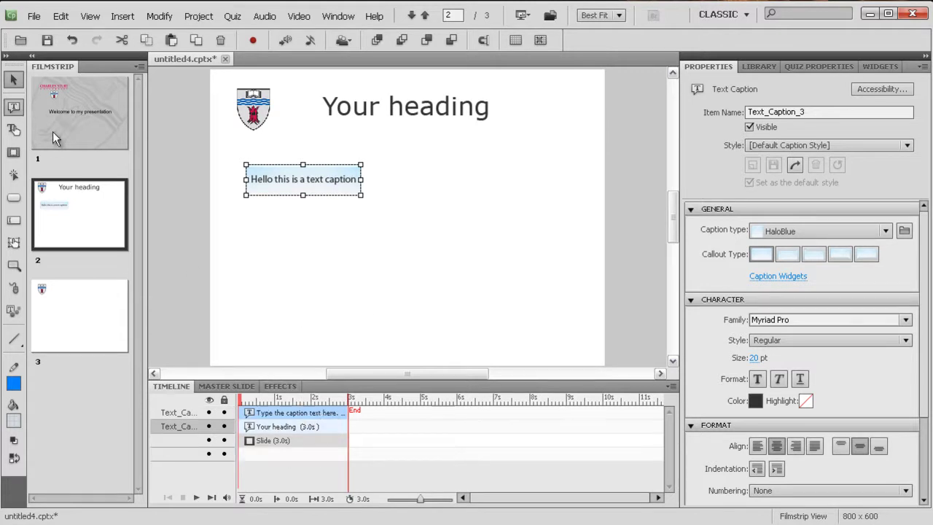
pyautogui.click(886, 229)
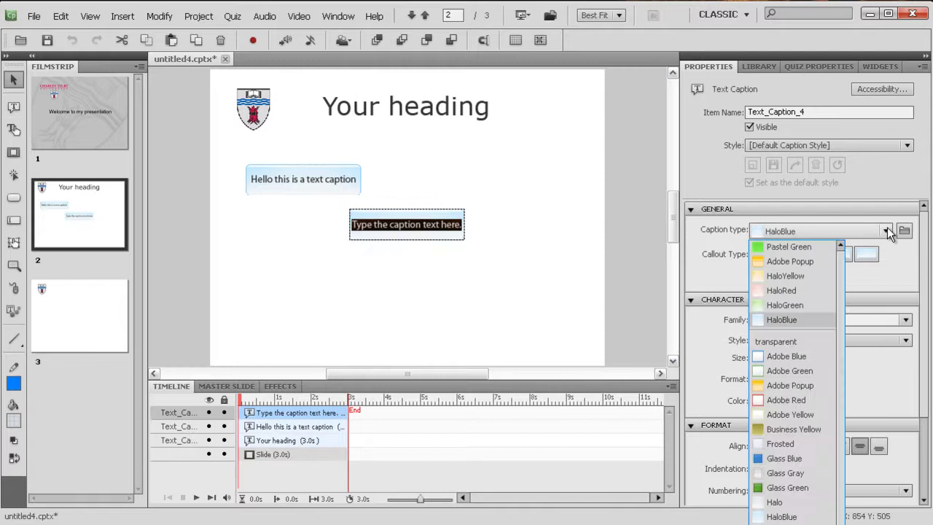
pyautogui.click(784, 248)
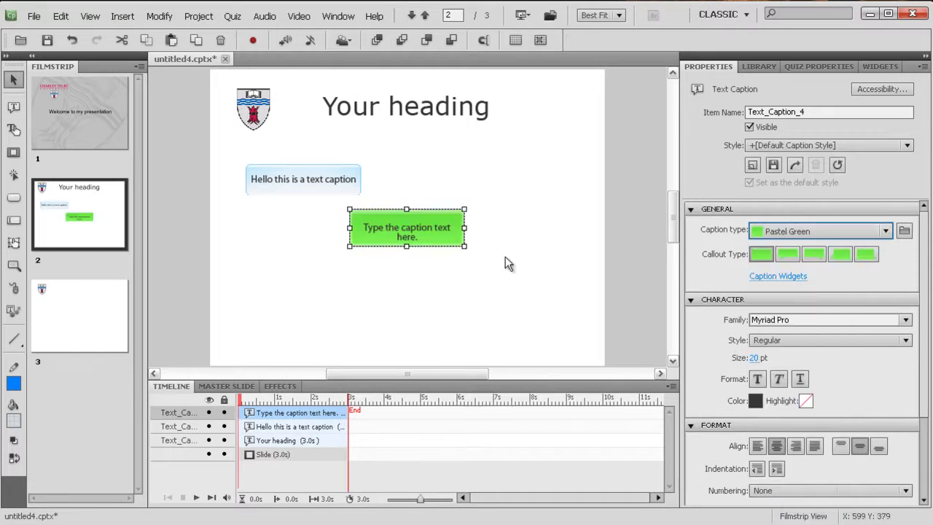
pyautogui.click(425, 238)
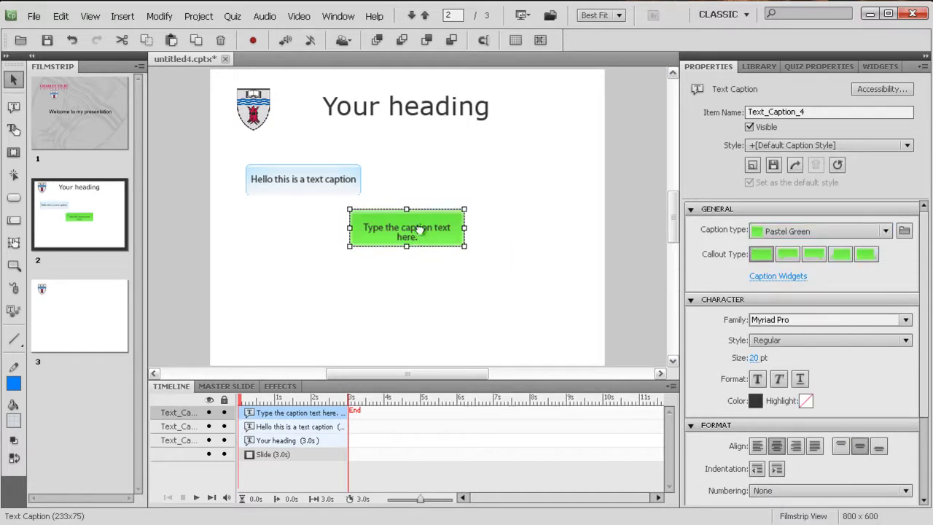
pyautogui.doubleClick(421, 230)
pyautogui.moveTo(420, 238); pyautogui.dragTo(365, 220)
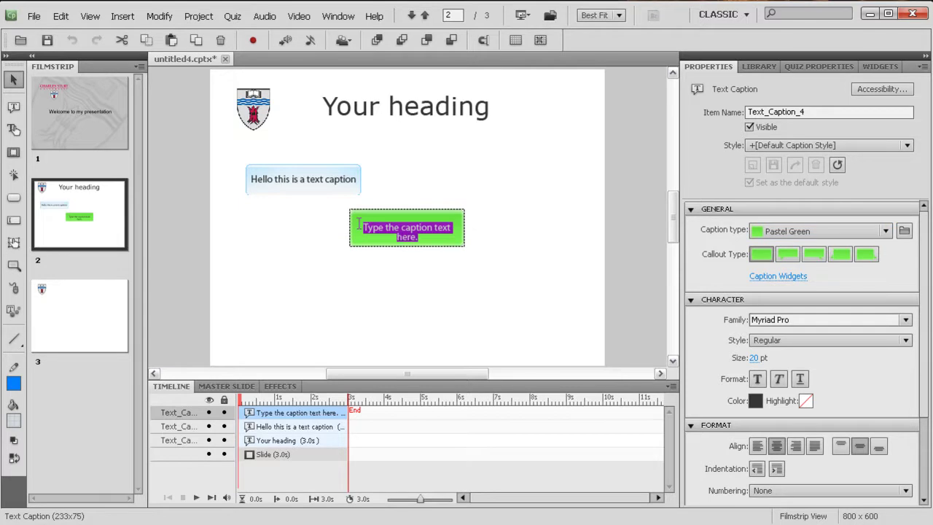
pyautogui.write('This ')
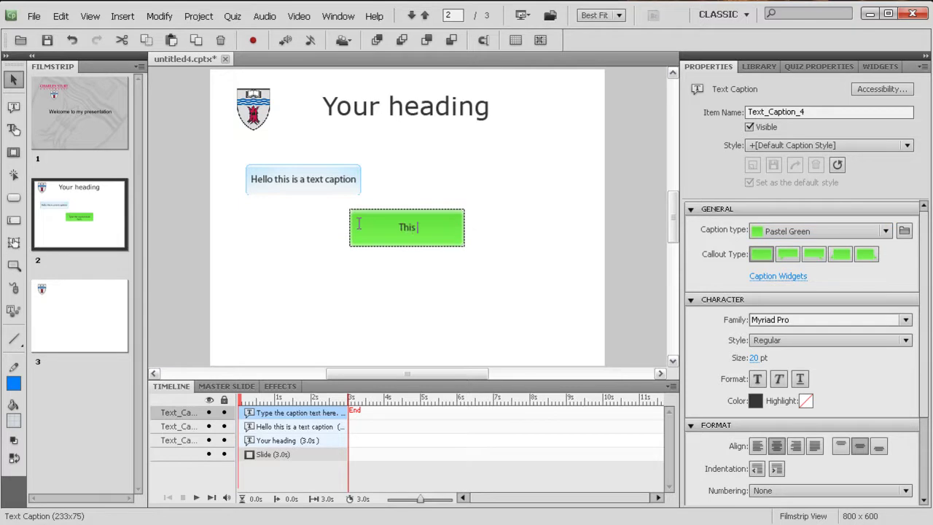
pyautogui.write('is caption two')
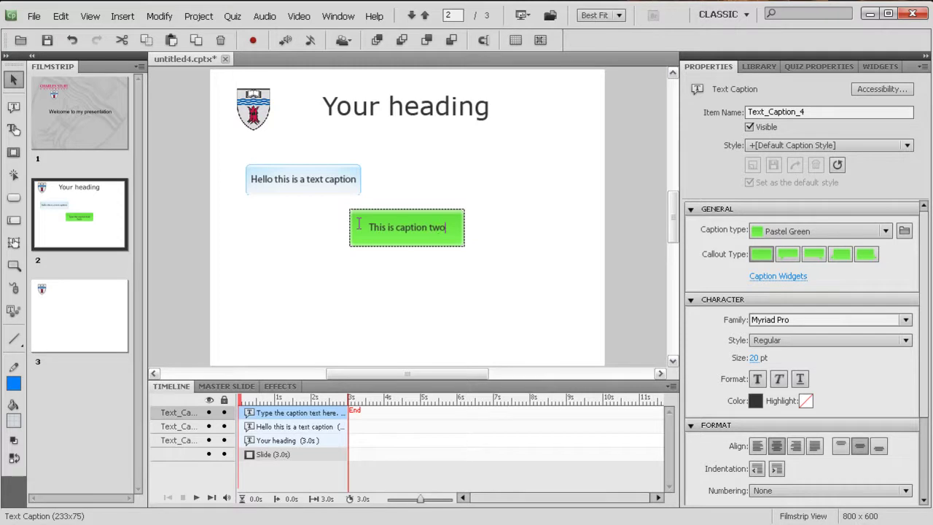
pyautogui.click(396, 304)
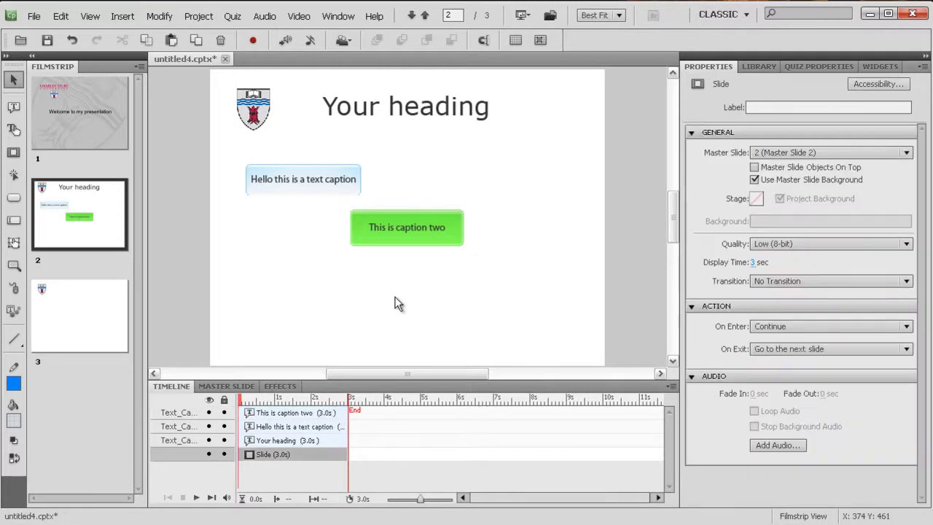
# Step: Add a third caption reading 'This is caption three' and drag it to the slide's lower right
pyautogui.click(13, 107)
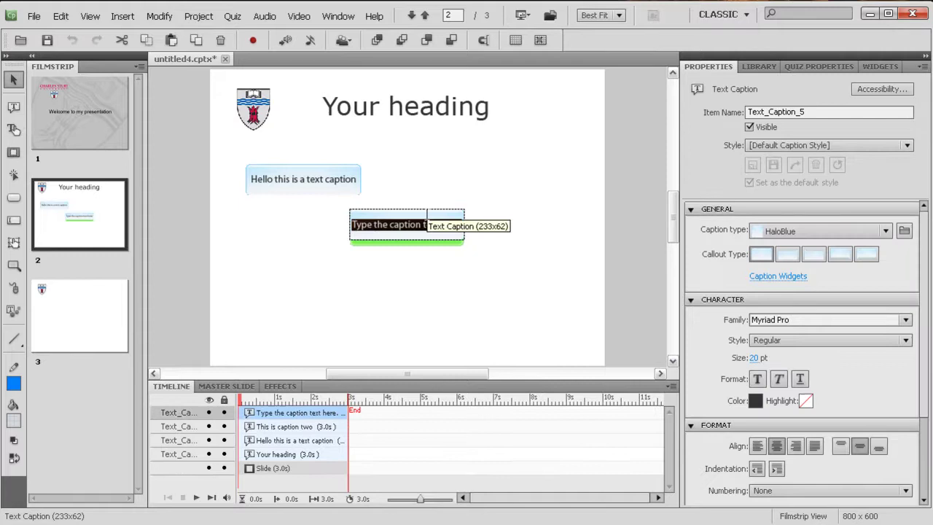
pyautogui.write('Th')
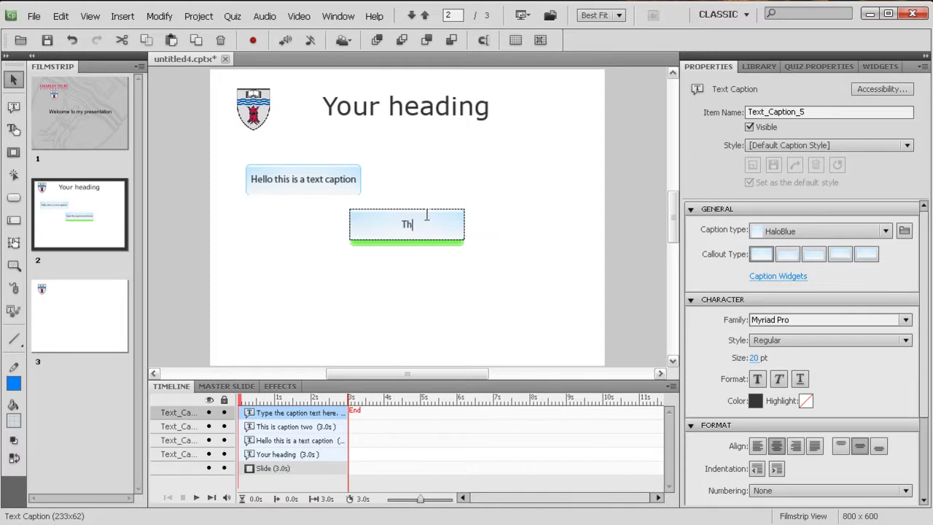
pyautogui.write('is is caption three')
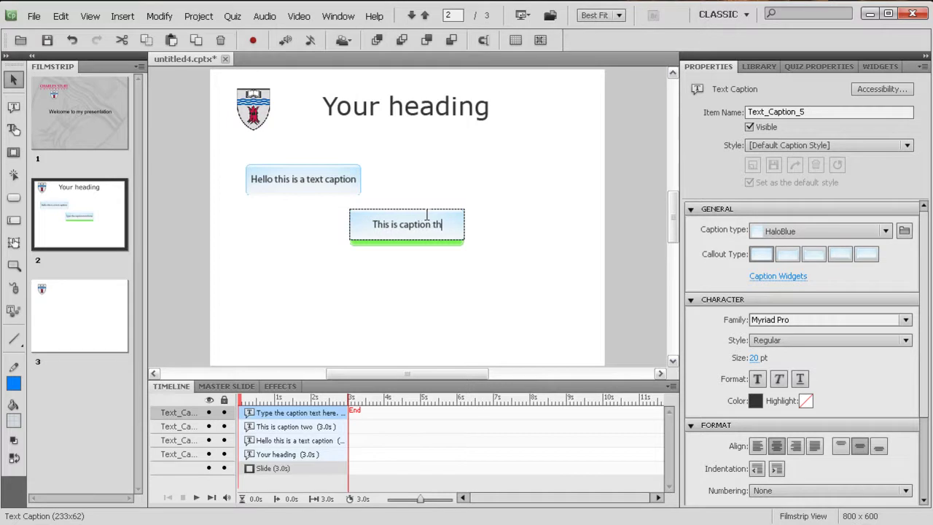
pyautogui.click(441, 203)
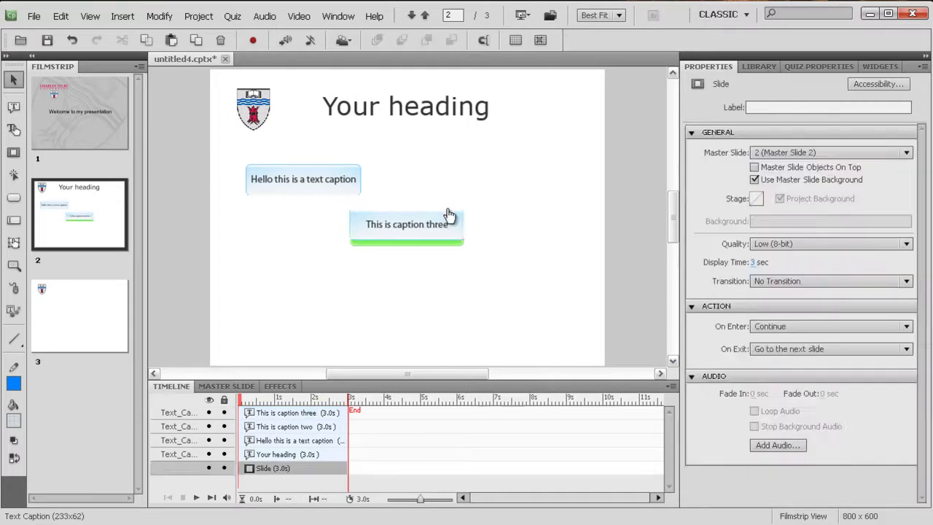
pyautogui.moveTo(447, 217); pyautogui.dragTo(546, 275)
# Step: Give caption three the Business Yellow caption style
pyautogui.click(885, 231)
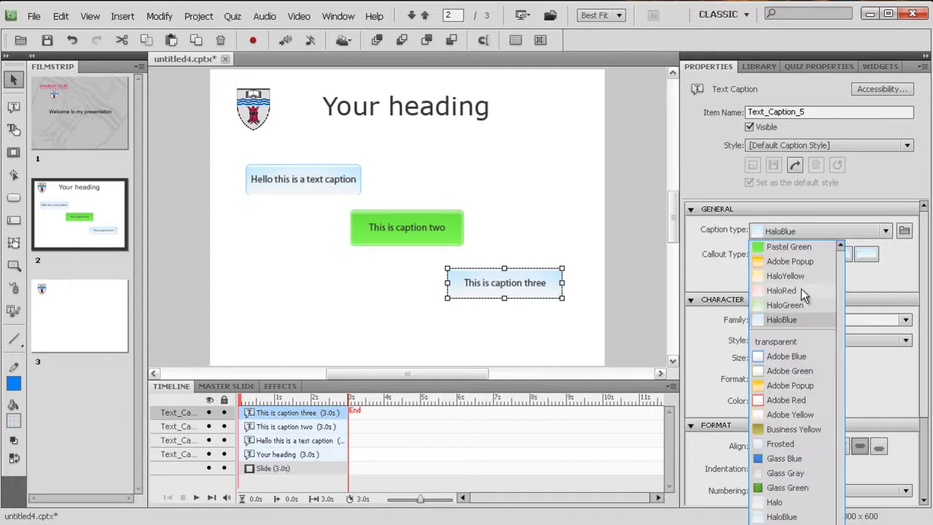
pyautogui.click(792, 429)
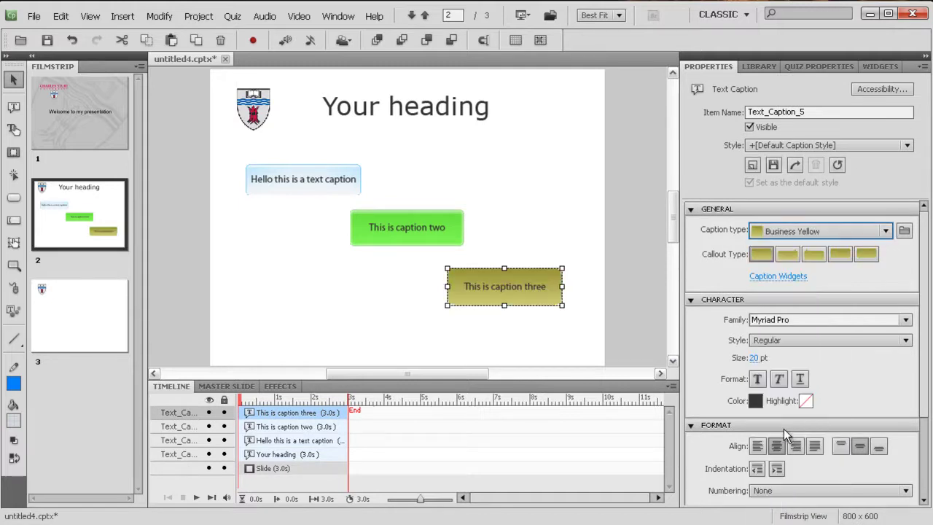
pyautogui.click(556, 197)
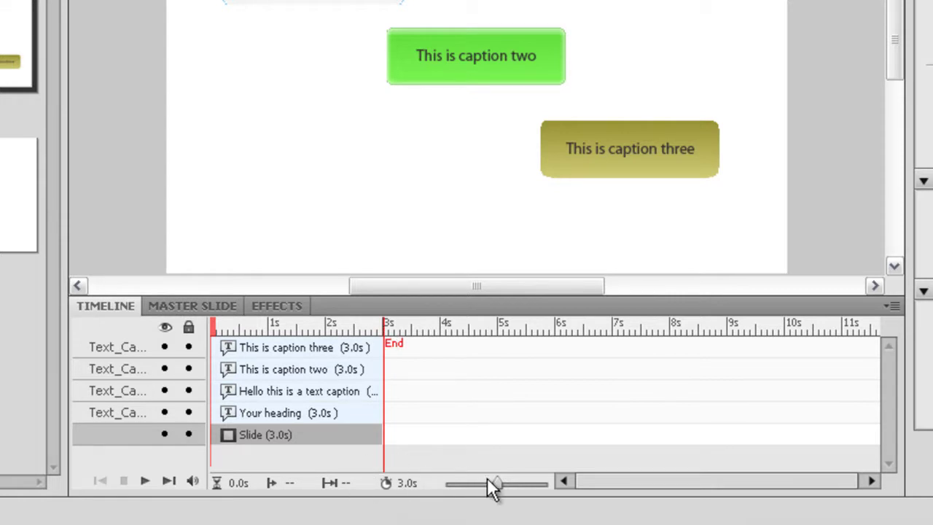
# Step: Drag the Timeline zoom slider right to widen the slide's 3-second span
pyautogui.moveTo(490, 483)
pyautogui.mouseDown()
pyautogui.moveTo(547, 483)
pyautogui.moveTo(455, 482)
pyautogui.moveTo(543, 484)
pyautogui.mouseUp()
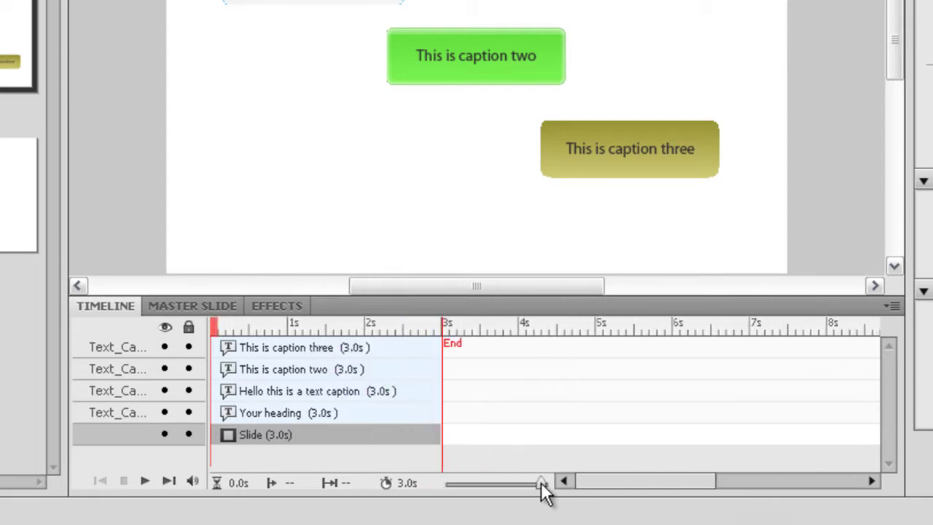
# Step: Hide captions three, two and one with the eye column, then show them again
pyautogui.click(164, 346)
pyautogui.click(165, 369)
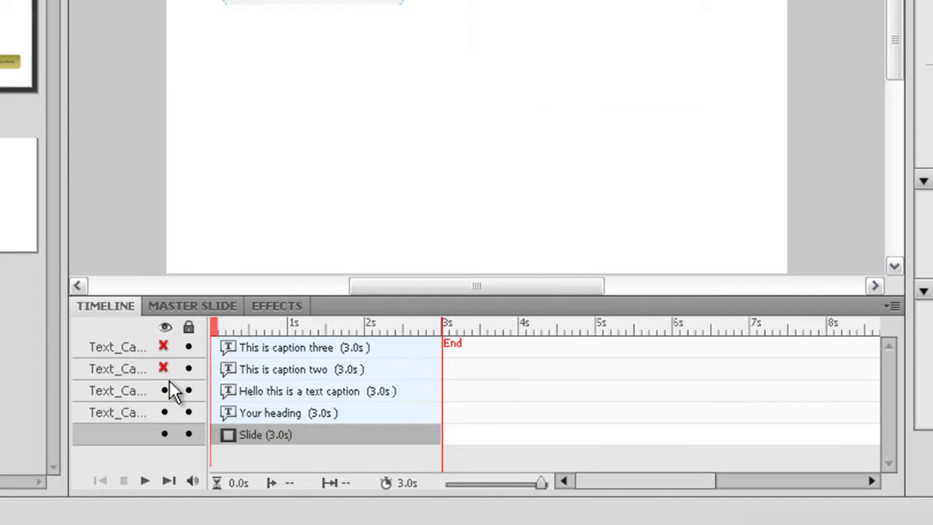
pyautogui.click(165, 390)
pyautogui.click(165, 390)
pyautogui.click(165, 369)
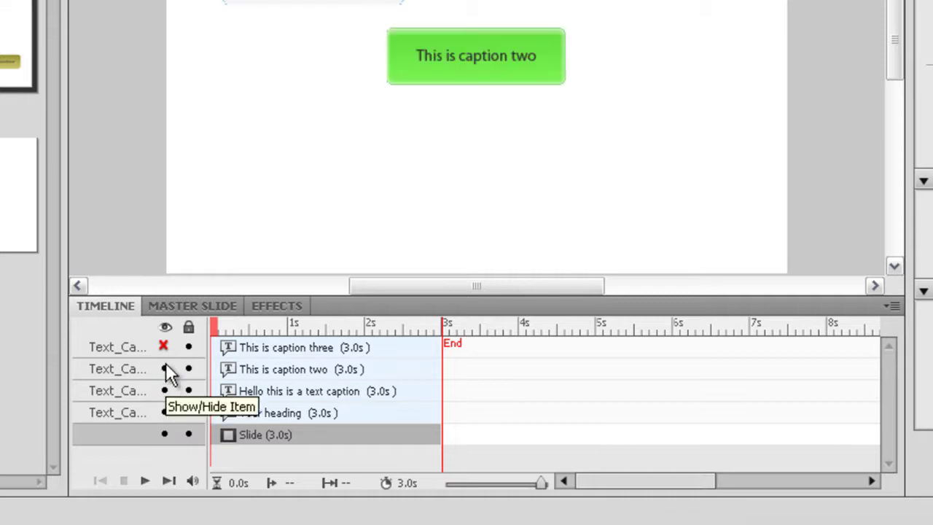
pyautogui.click(164, 347)
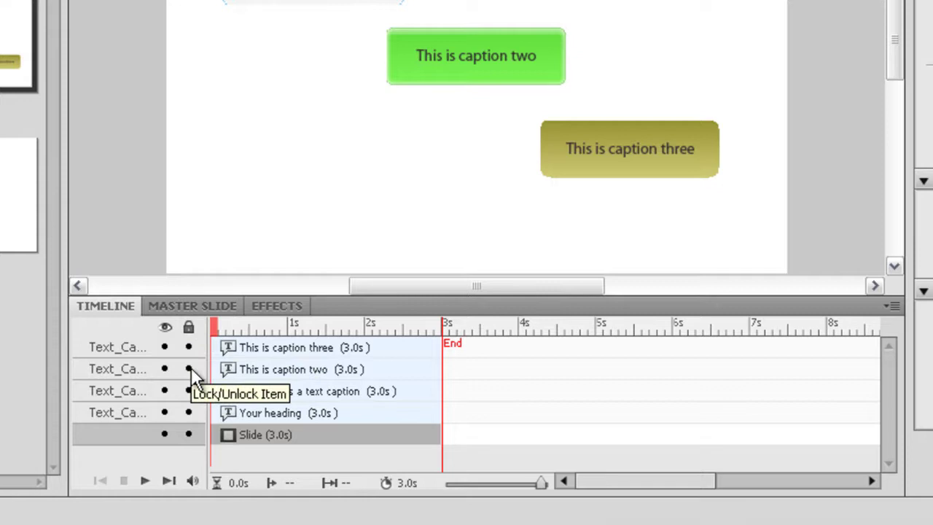
# Step: Lock caption three on its timeline row and confirm it can't be selected on the slide
pyautogui.click(579, 176)
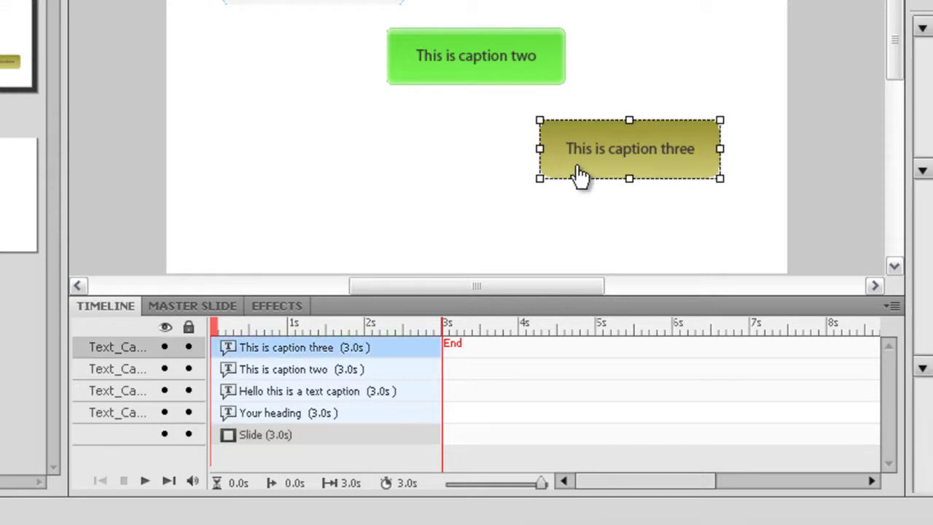
pyautogui.click(186, 346)
pyautogui.moveTo(645, 161); pyautogui.dragTo(612, 248)
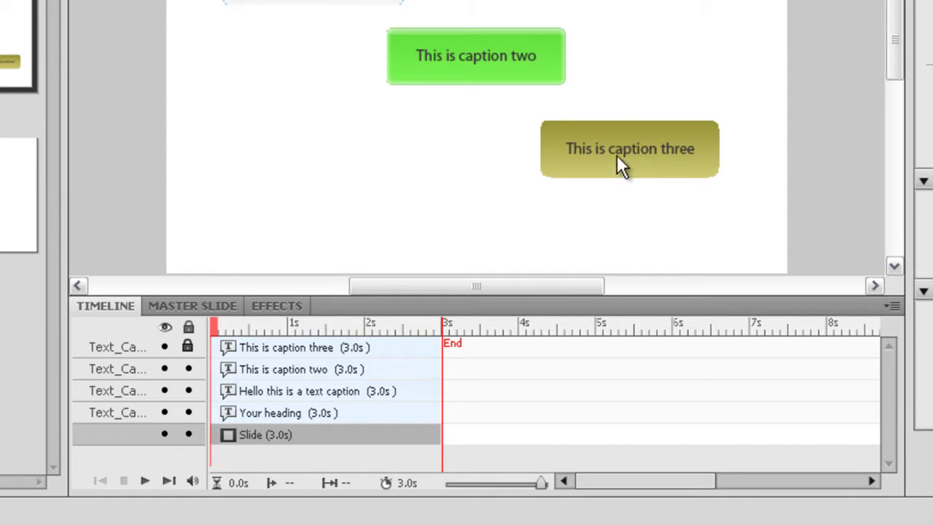
pyautogui.moveTo(663, 129); pyautogui.dragTo(665, 156)
# Step: Unlock caption three, move its timeline bar to start at 2 s and caption two's to 1 s
pyautogui.click(191, 347)
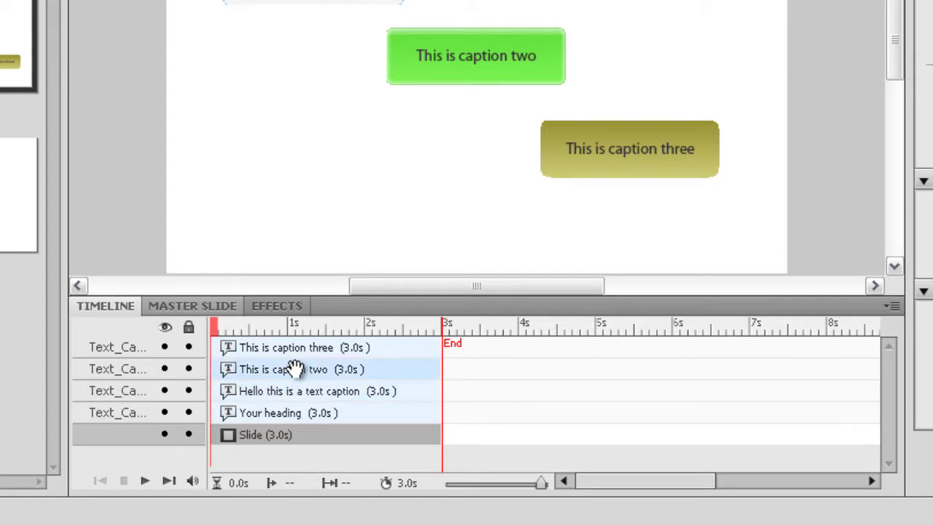
pyautogui.moveTo(298, 349); pyautogui.dragTo(452, 351)
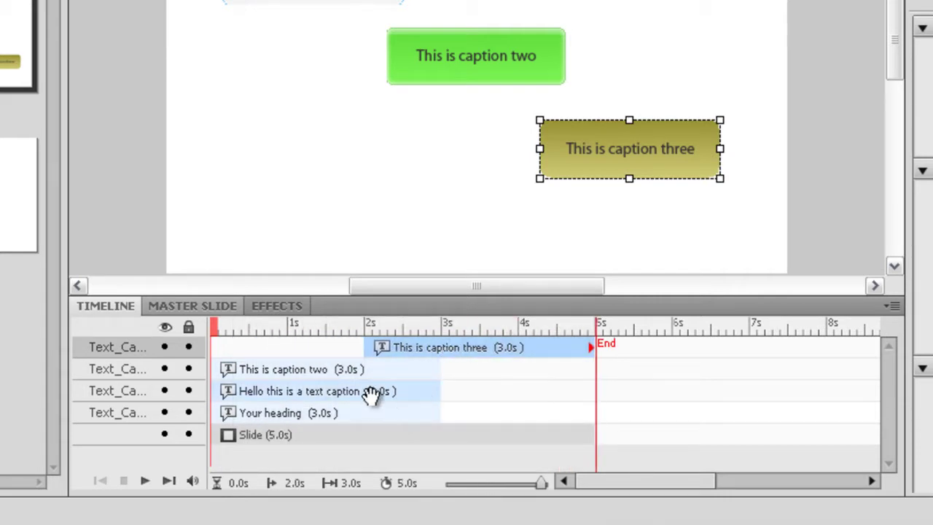
pyautogui.moveTo(318, 371); pyautogui.dragTo(394, 369)
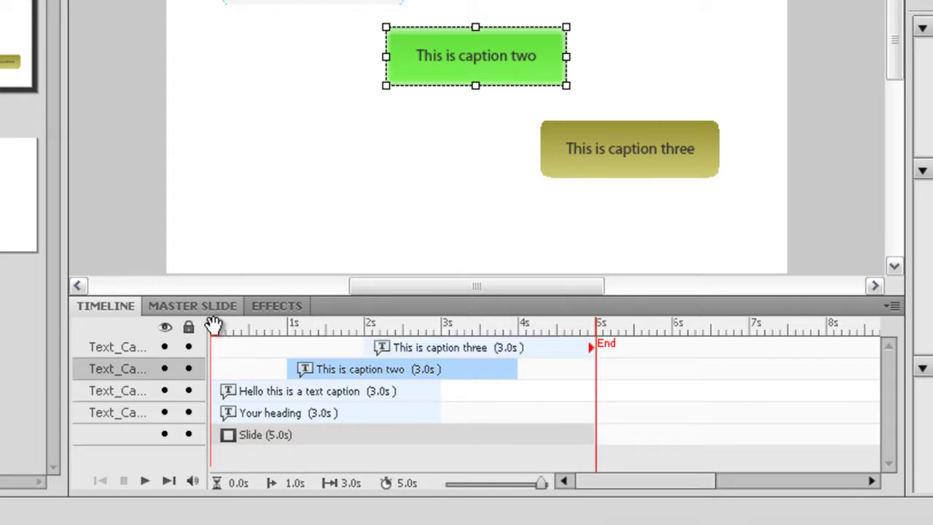
pyautogui.moveTo(214, 323)
pyautogui.mouseDown()
pyautogui.moveTo(578, 325)
pyautogui.moveTo(202, 324)
pyautogui.mouseUp()
# Step: Trim caption two's timeline bar to 2.1 s and scrub the playhead to check timing
pyautogui.moveTo(289, 367)
pyautogui.mouseDown()
pyautogui.moveTo(346, 369)
pyautogui.moveTo(273, 367)
pyautogui.moveTo(382, 367)
pyautogui.moveTo(243, 362)
pyautogui.moveTo(289, 364)
pyautogui.mouseUp()
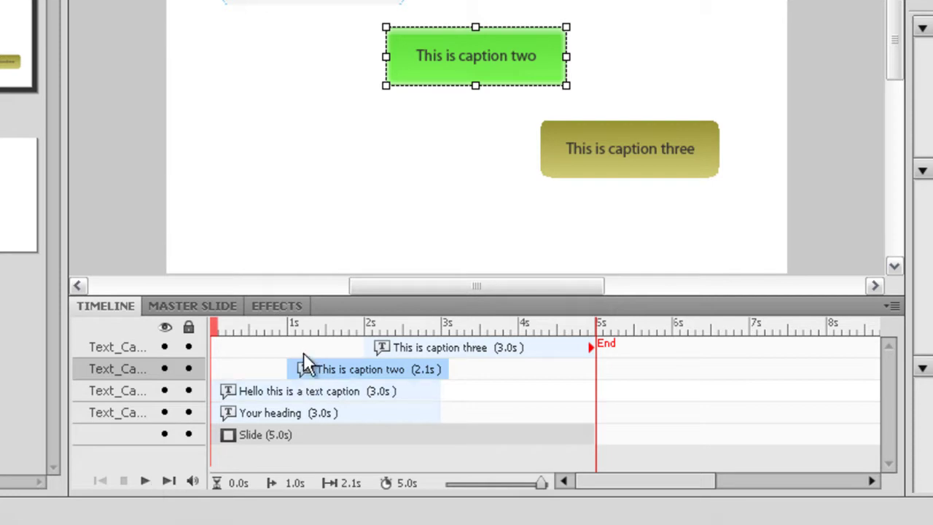
pyautogui.moveTo(214, 327); pyautogui.dragTo(192, 355)
pyautogui.click(145, 482)
pyautogui.click(146, 481)
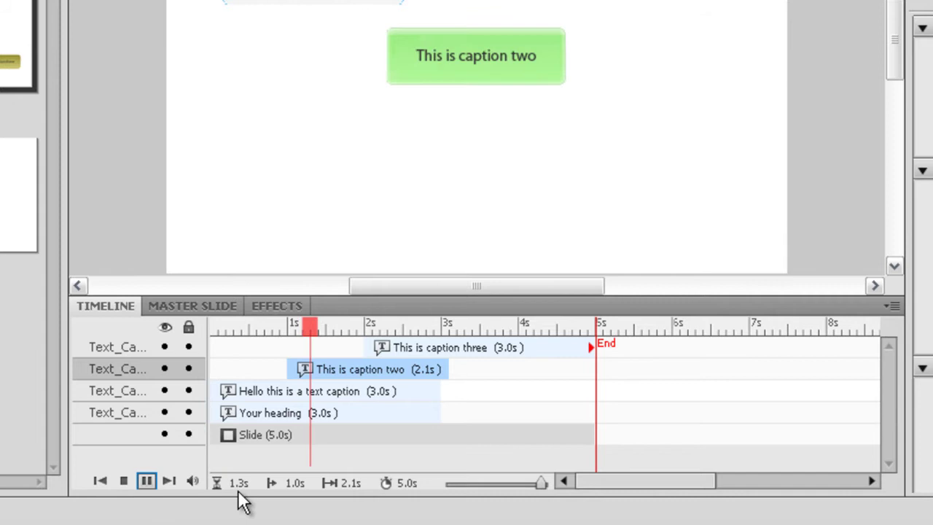
pyautogui.click(145, 476)
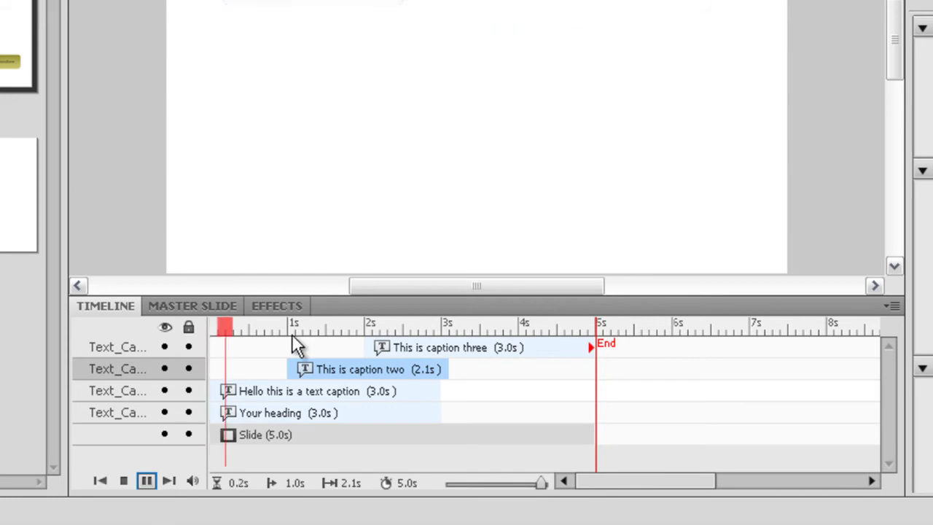